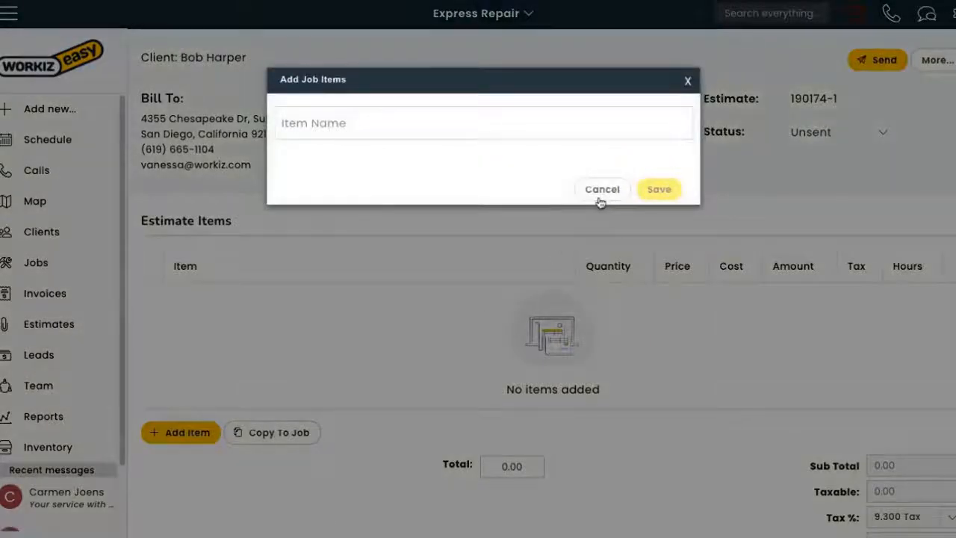
Close the item form and review the estimate's notes, deposits, attachments and signature sections, including the signature form.
left_click(600, 197)
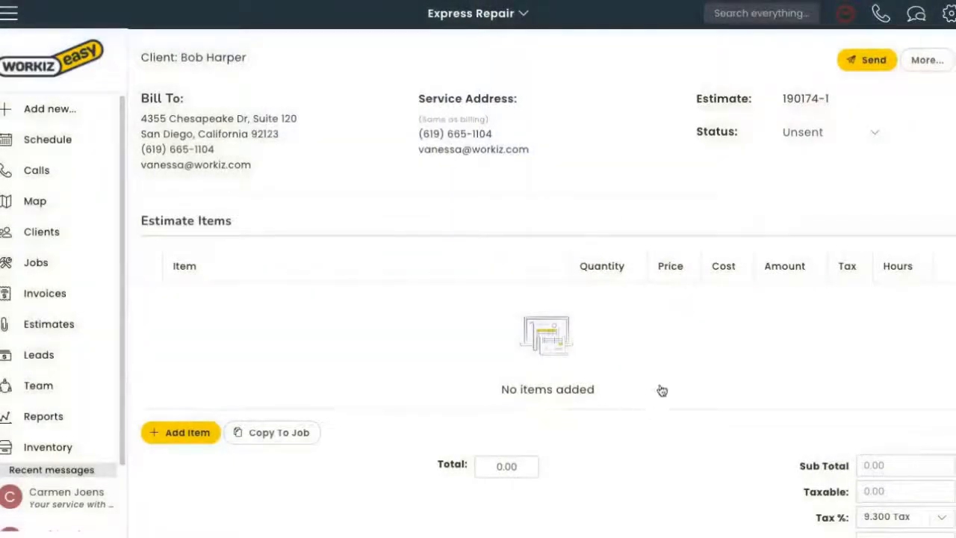
scroll(713, 312, "down", 5)
scroll(715, 312, "down", 1)
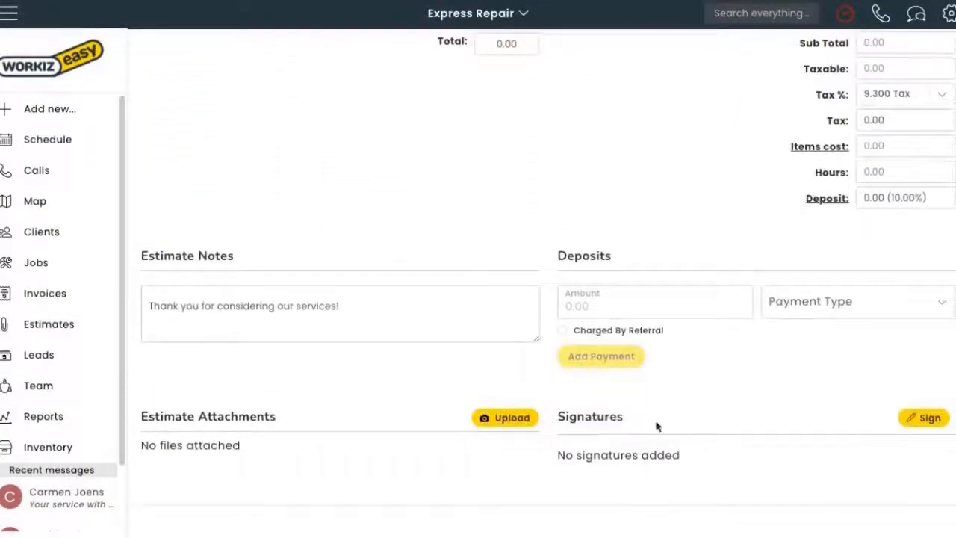
left_click(527, 420)
left_click(644, 360)
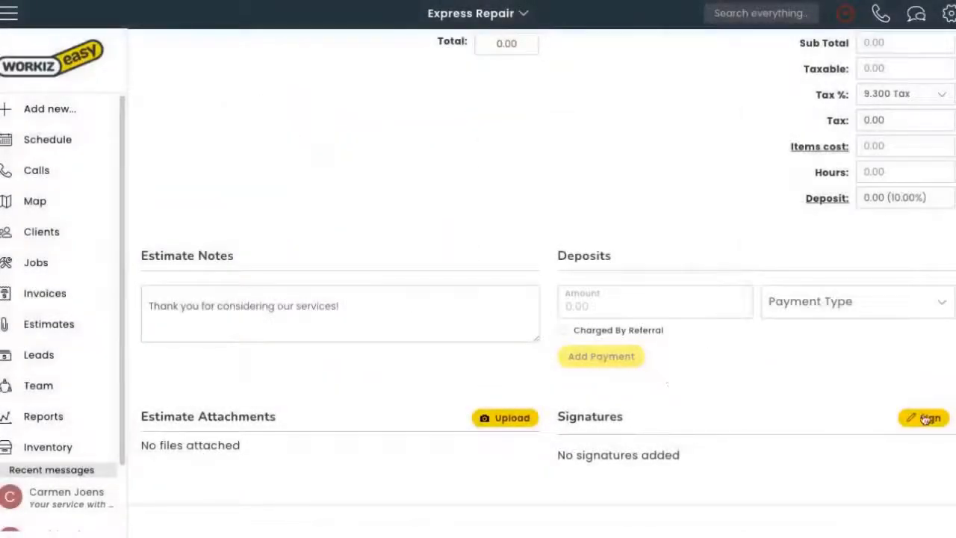
left_click(928, 420)
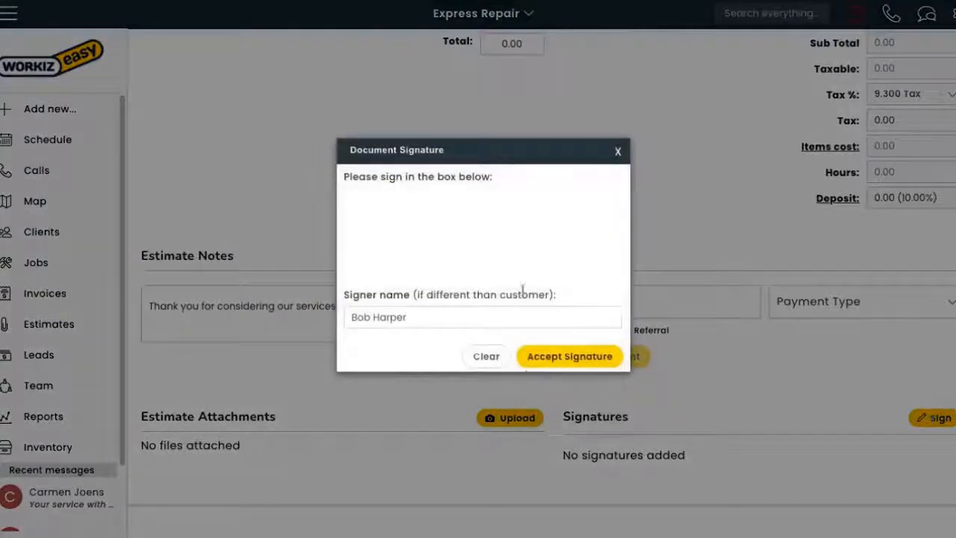
left_click(619, 151)
scroll(397, 396, "up", 4)
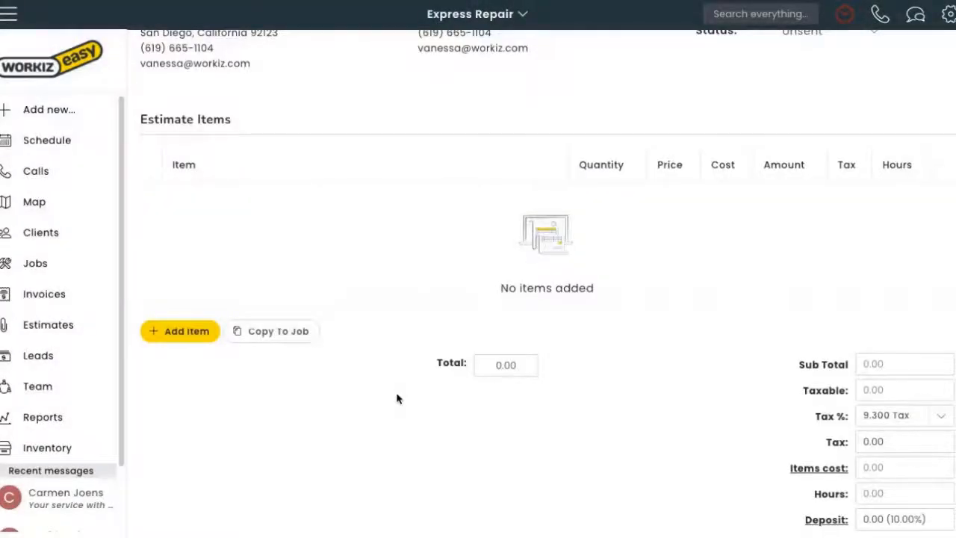
Start a new estimate item named "New lock and bolt".
left_click(178, 331)
left_click(391, 126)
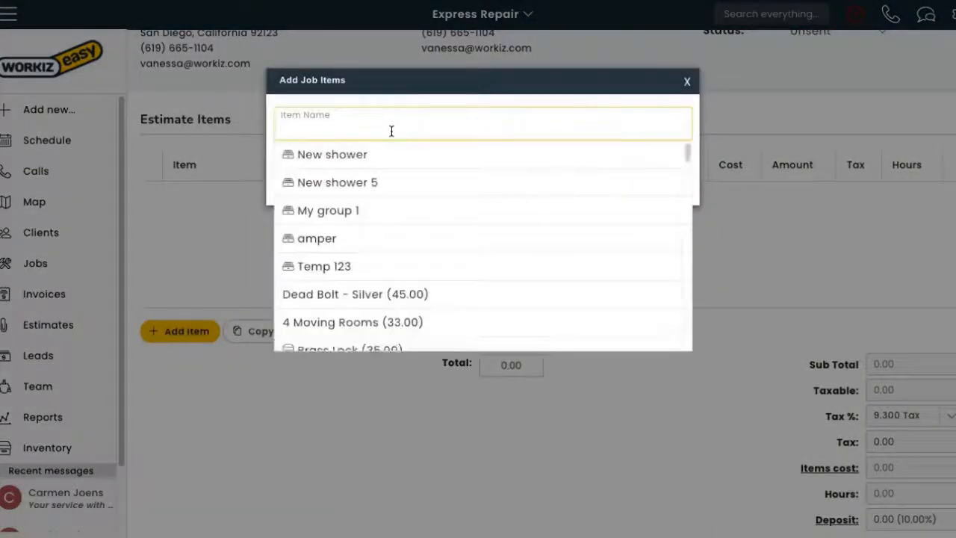
scroll(399, 231, "down", 10)
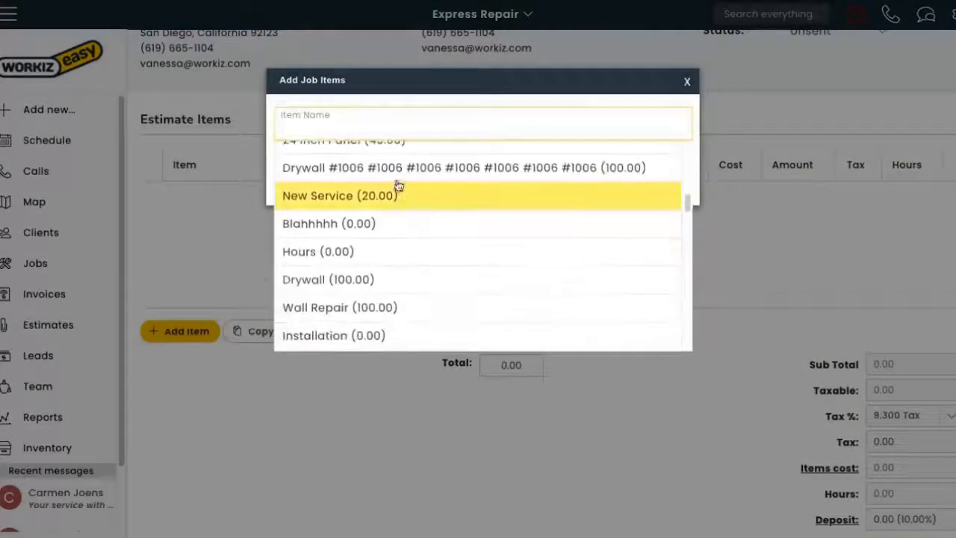
type("New lock and bolt")
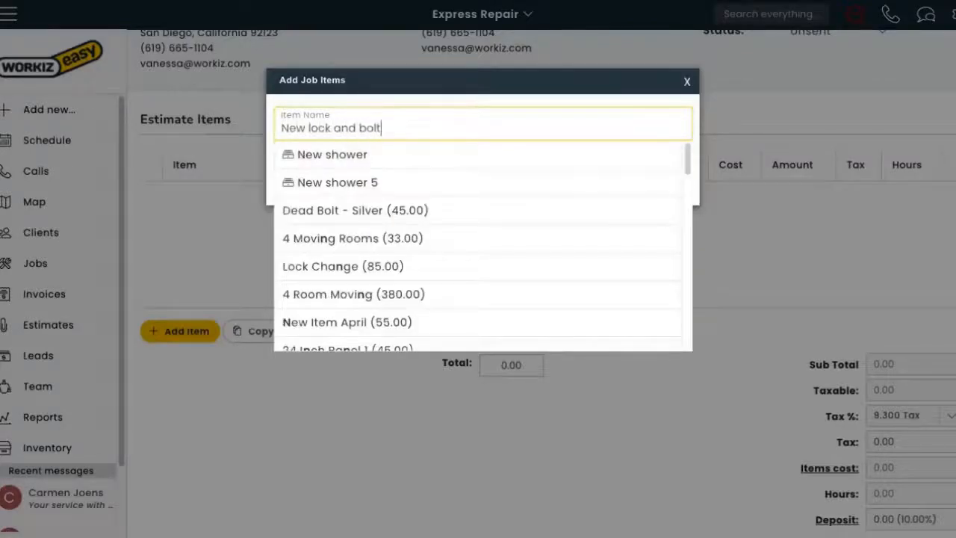
left_click(411, 154)
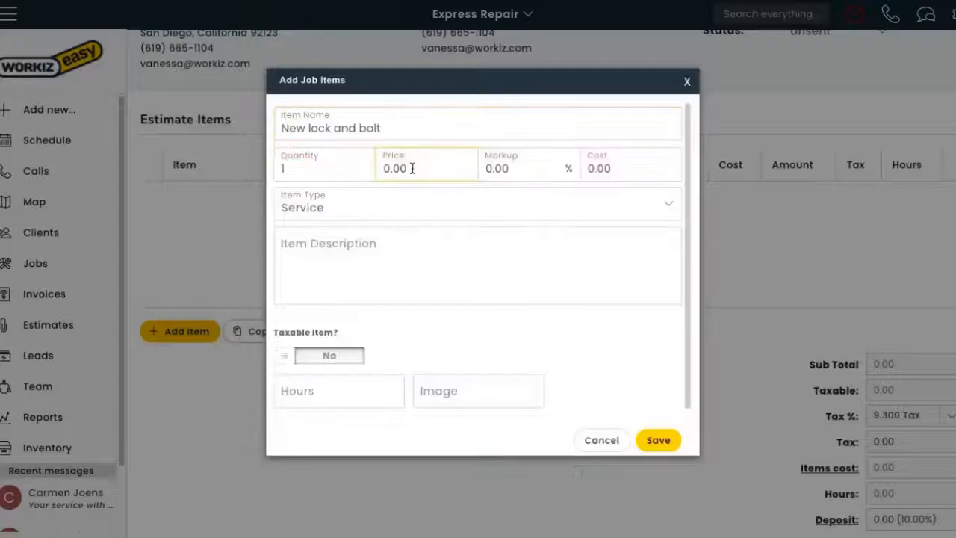
Set the new item's price to 100 and its cost to 80.
double_click(397, 169)
type("100")
left_click(598, 169)
double_click(599, 169)
type("80")
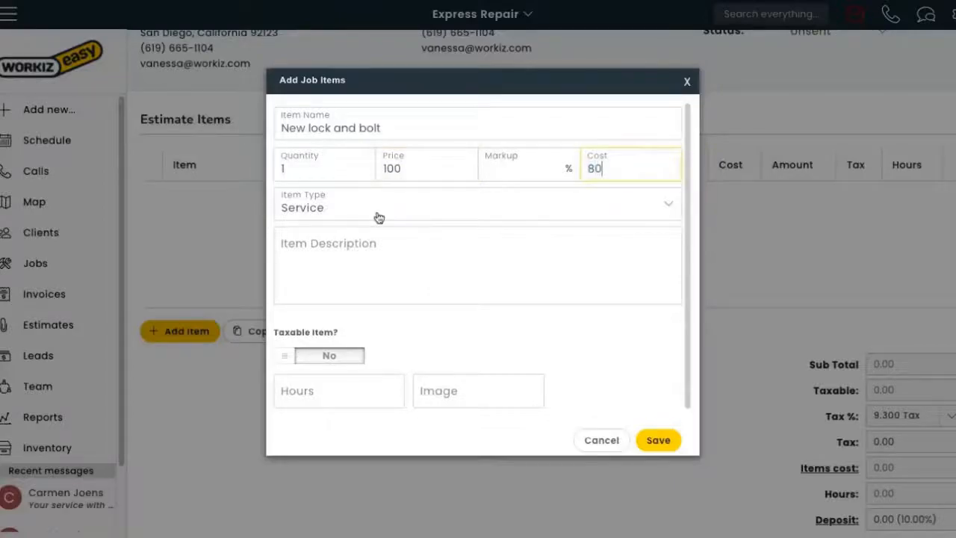
Set the item type to Product and save the item to the estimate.
left_click(378, 218)
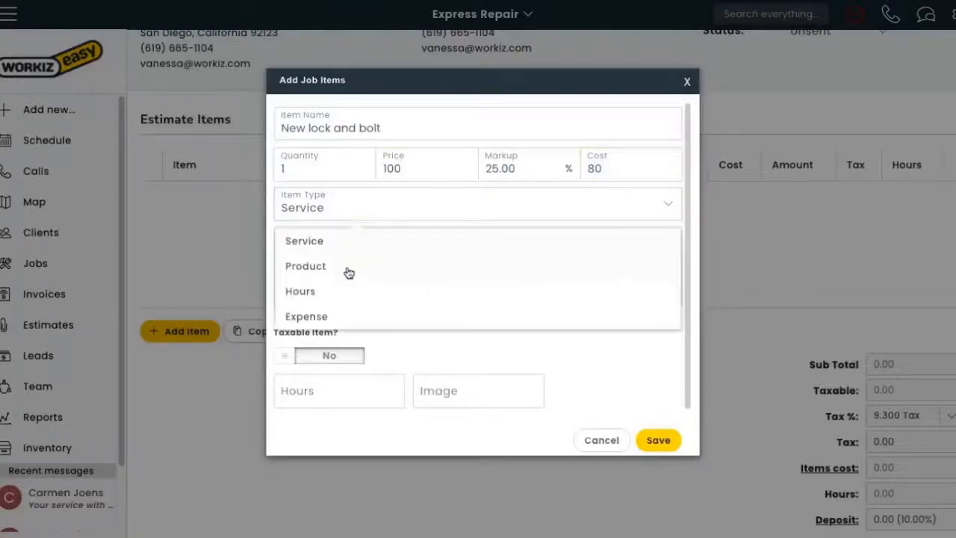
left_click(306, 266)
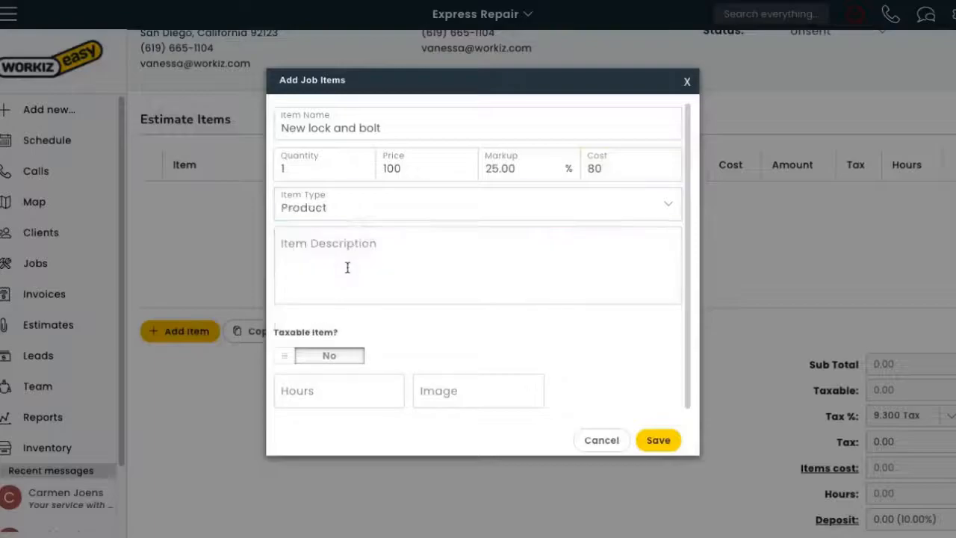
left_click(661, 440)
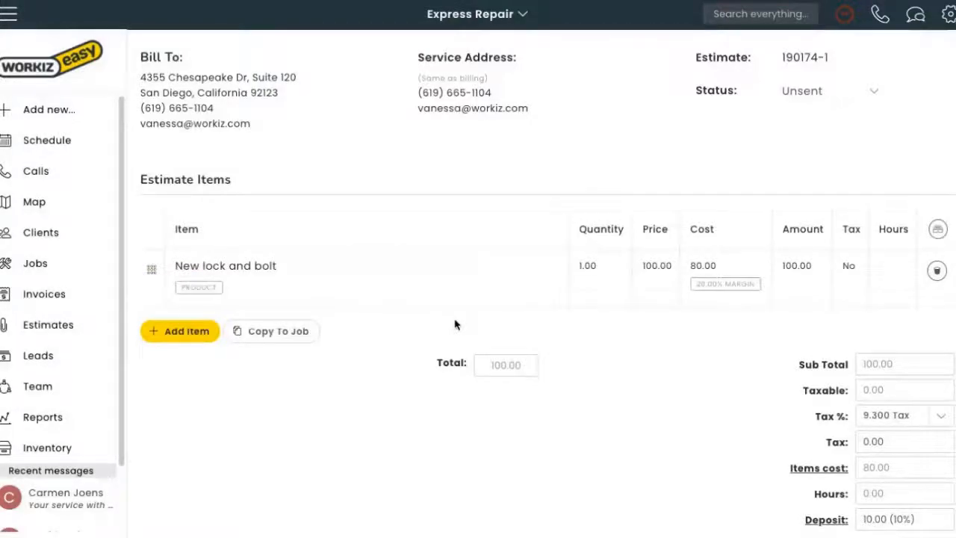
Set the estimate's required deposit to 15% and apply it to future estimates.
scroll(764, 273, "down", 3)
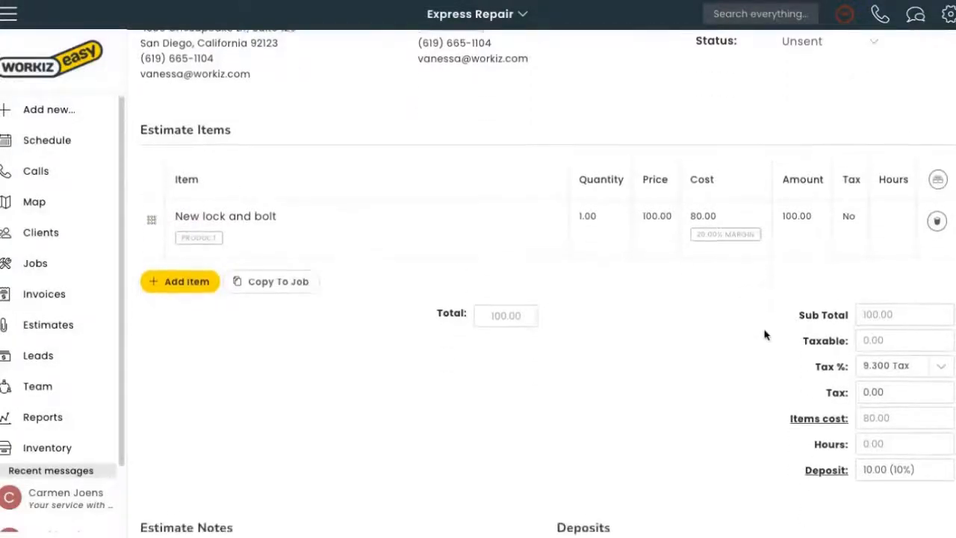
left_click(818, 411)
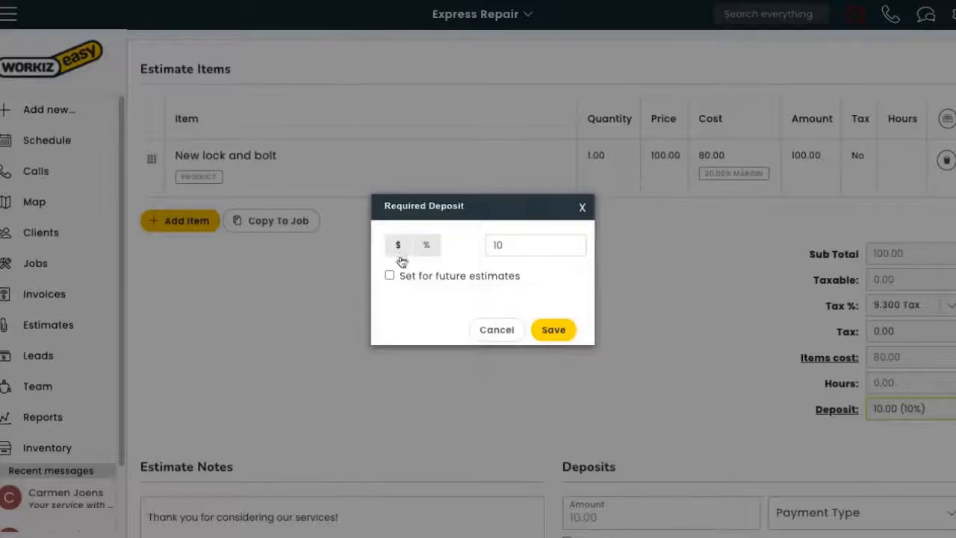
left_click(538, 248)
key("BackSpace")
type("5")
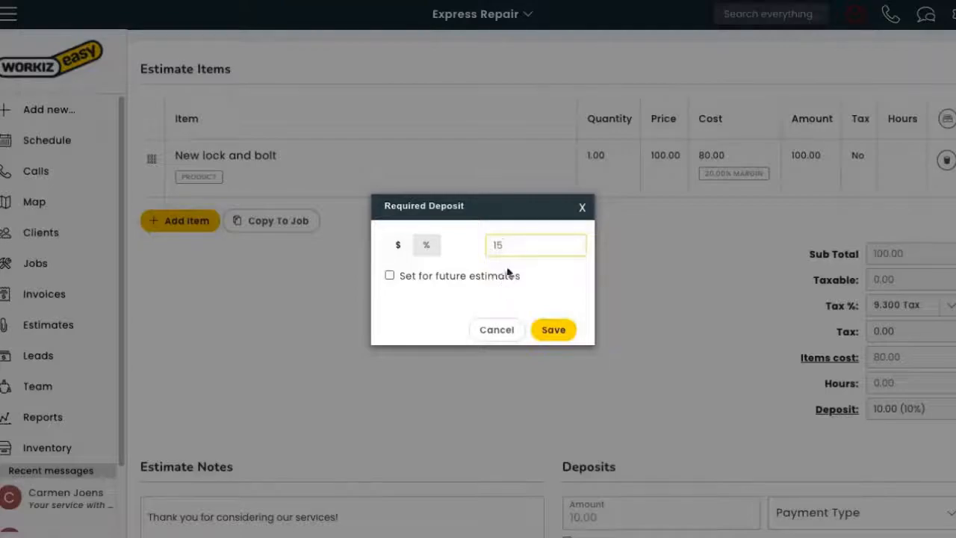
left_click(389, 275)
left_click(554, 330)
Preview the estimate document from beginning to end and open the list of additional estimate actions.
scroll(556, 381, "up", 3)
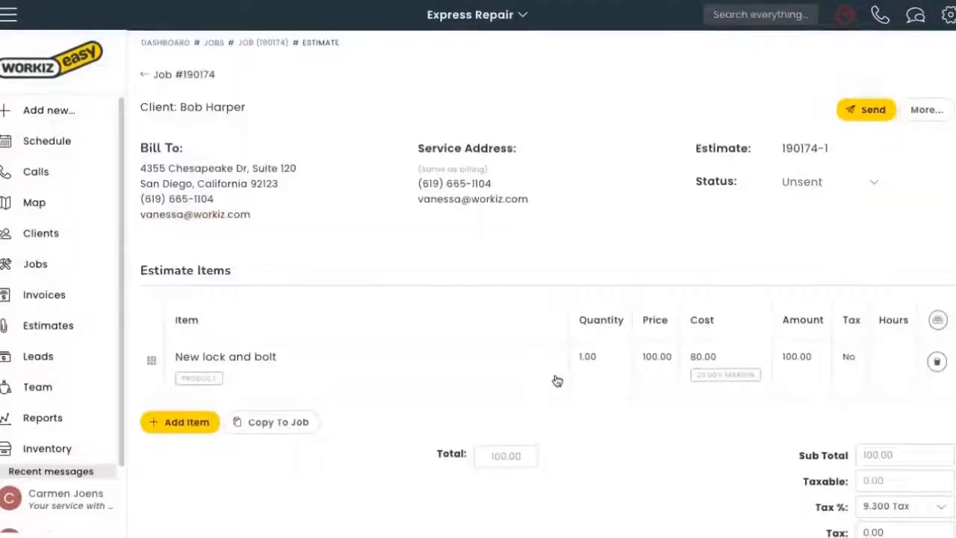
left_click(921, 110)
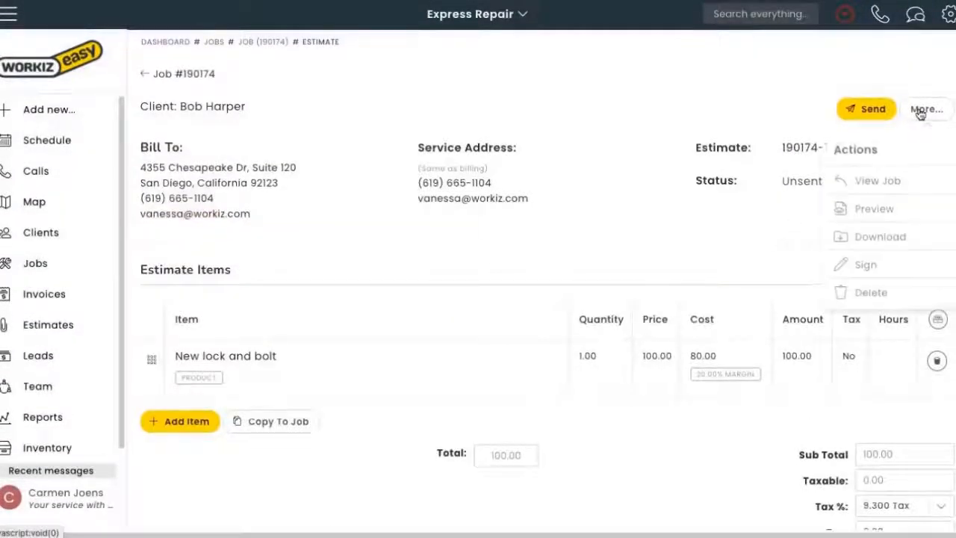
left_click(857, 212)
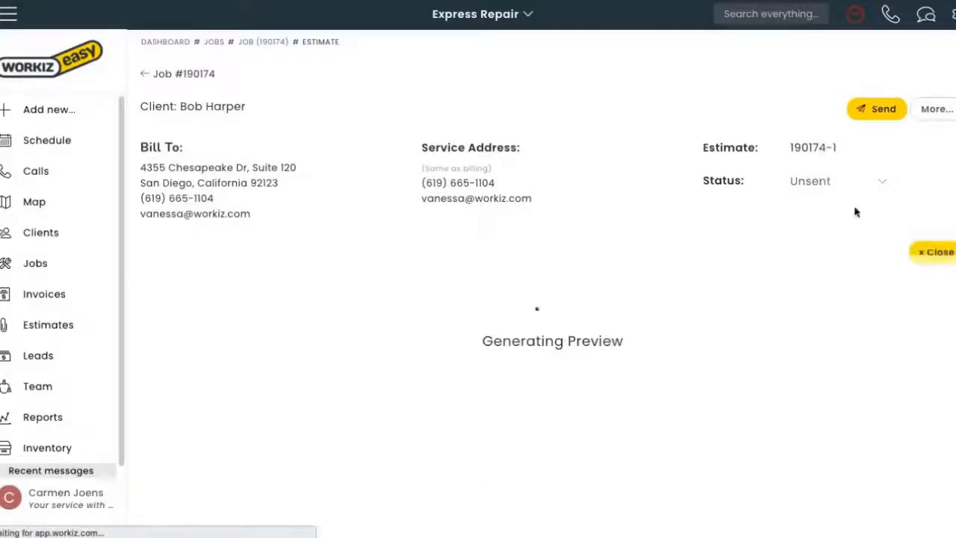
scroll(696, 269, "down", 5)
scroll(708, 263, "down", 3)
scroll(707, 262, "up", 8)
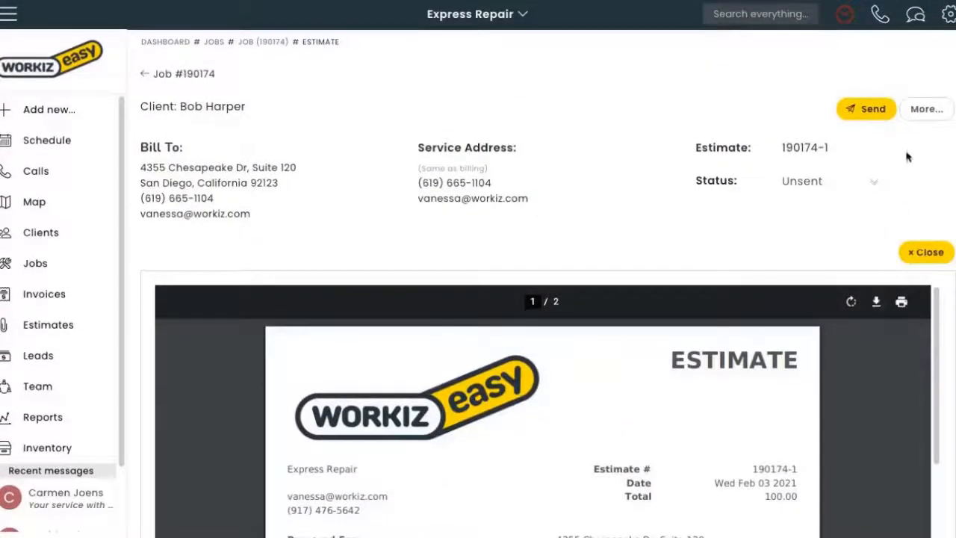
left_click(927, 109)
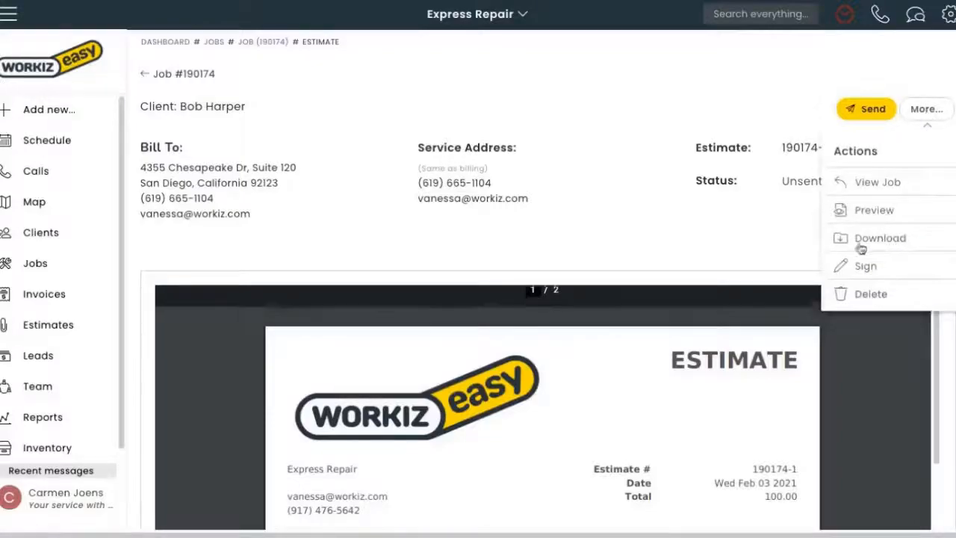
Email the estimate to the recipient with price, line total and product items shown and hour, expense and service items hidden.
left_click(864, 110)
scroll(856, 124, "down", 2)
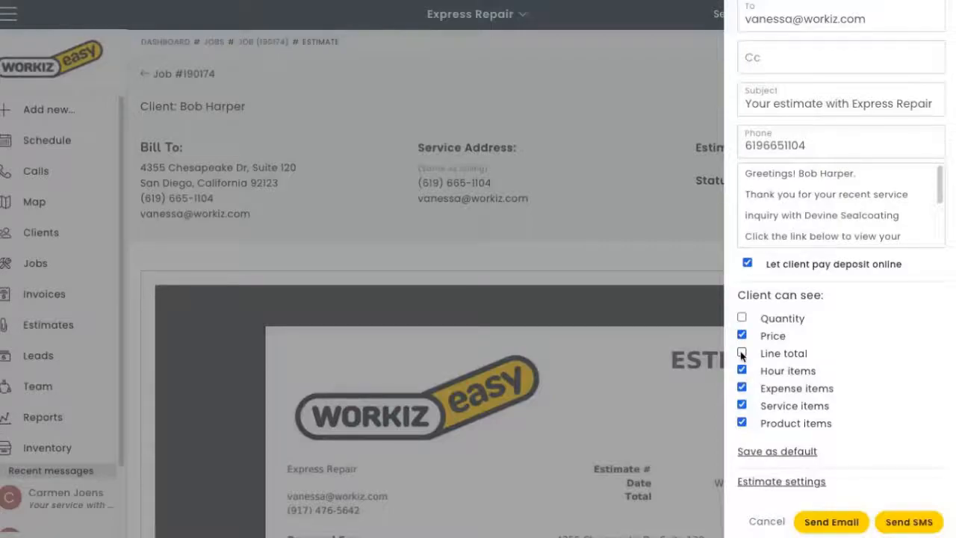
left_click(742, 406)
left_click(742, 370)
scroll(838, 391, "down", 1)
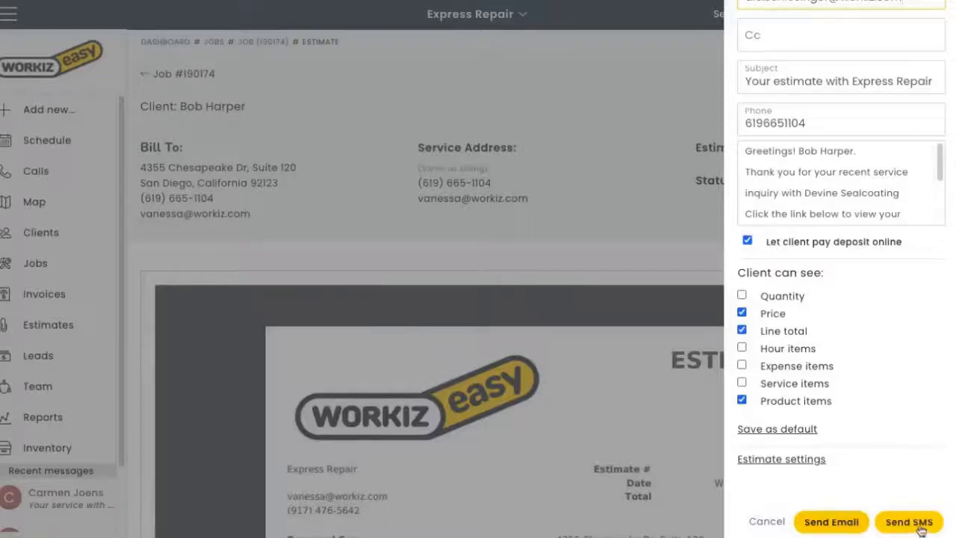
left_click(854, 522)
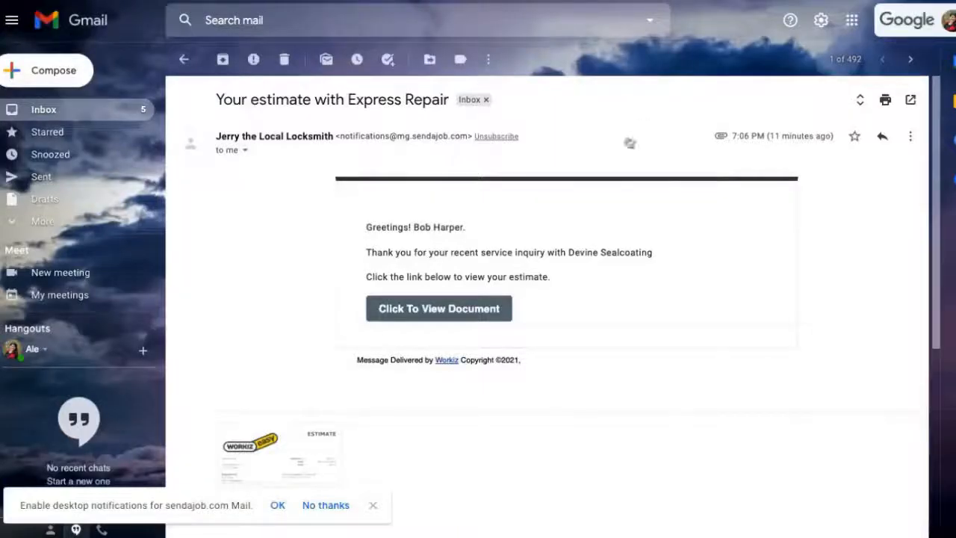
In Gmail, open the emailed estimate document as the client, approve it and accept a hand-drawn signature.
left_click(473, 316)
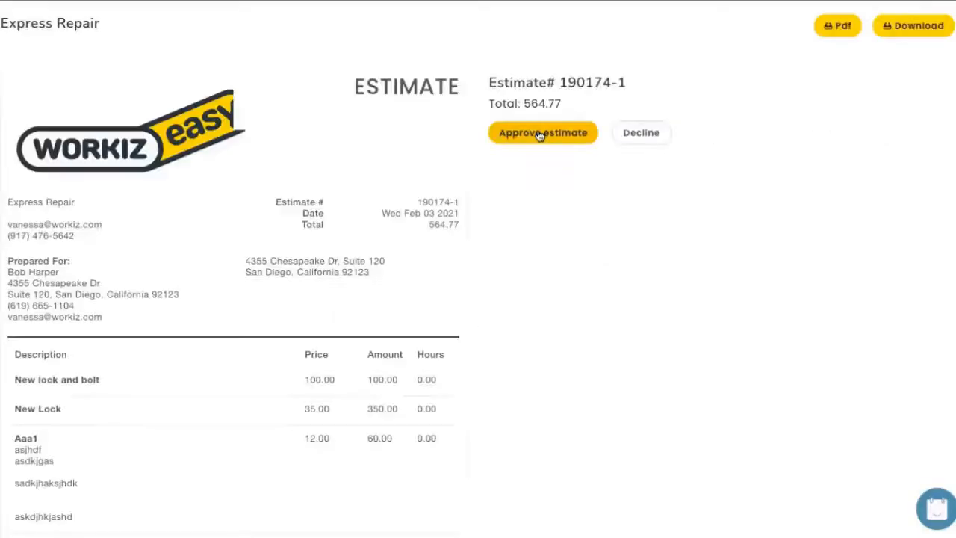
left_click(539, 134)
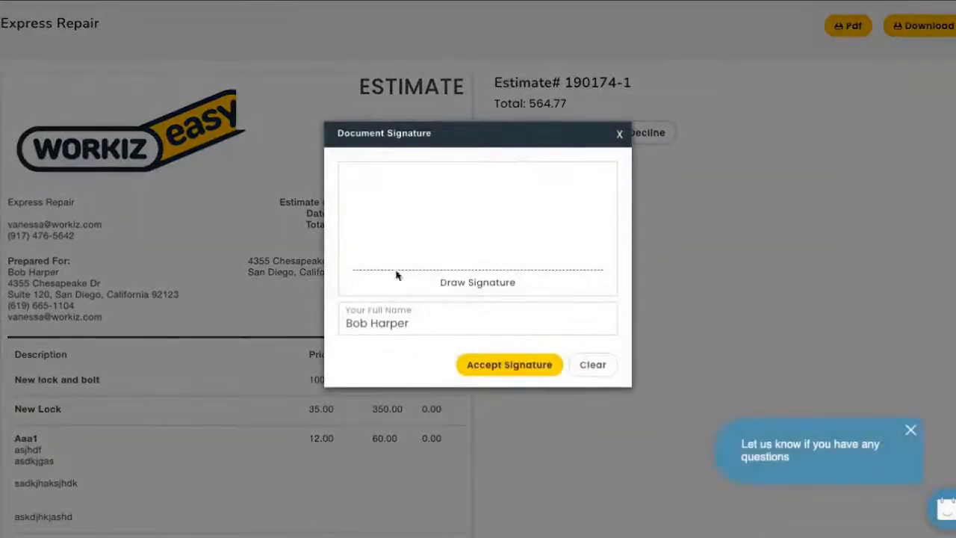
left_click_drag(373, 221, 490, 237)
left_click(520, 366)
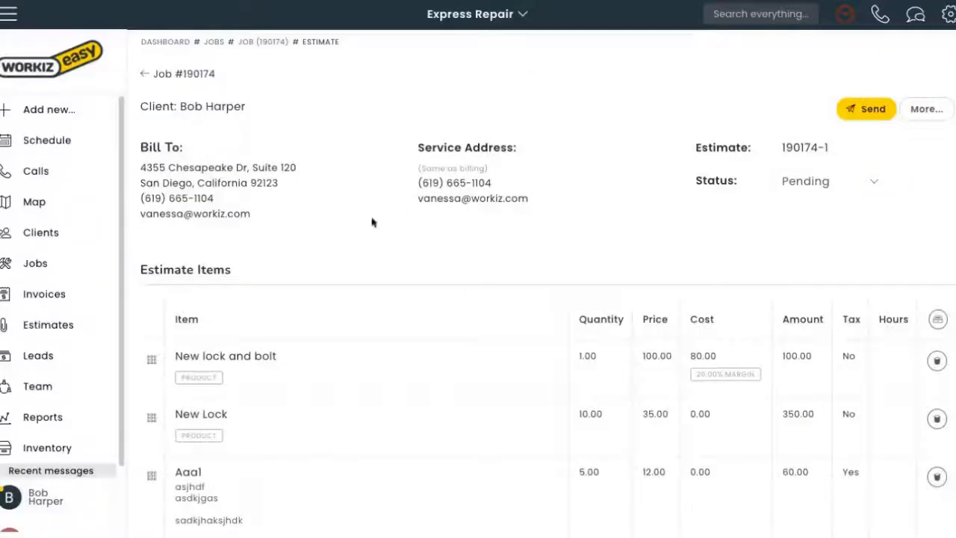
Switch back to Workiz, open the client's message about the signed estimate and review the related job page.
scroll(79, 443, "down", 2)
left_click(65, 438)
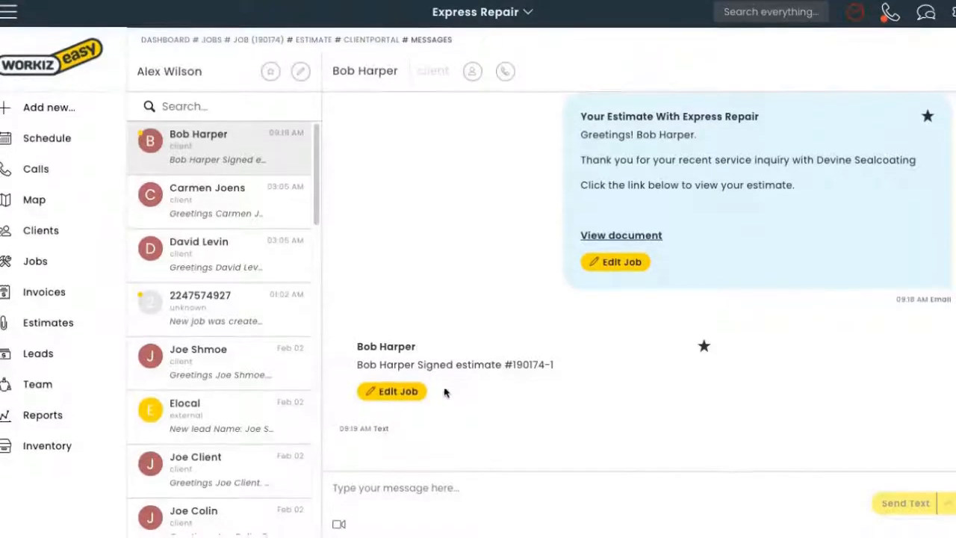
left_click(394, 400)
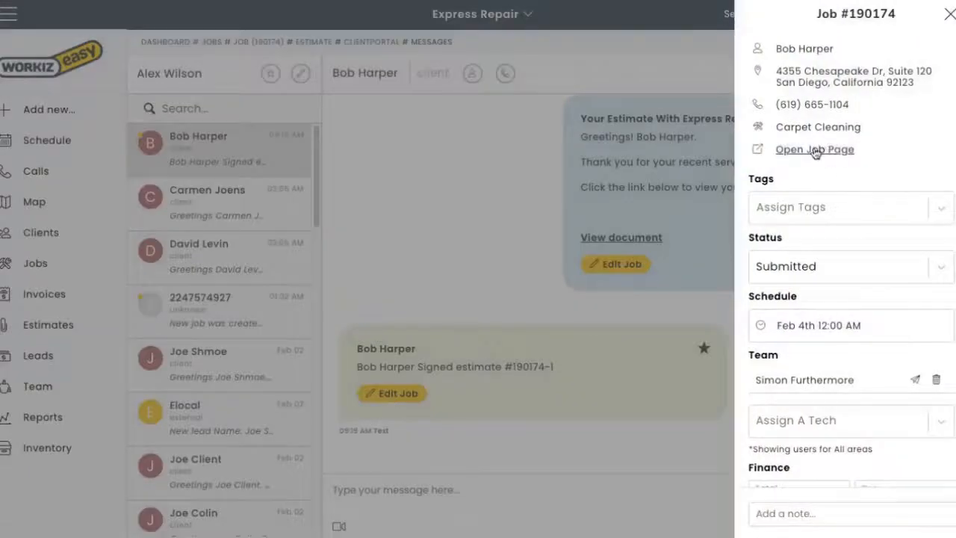
left_click(815, 150)
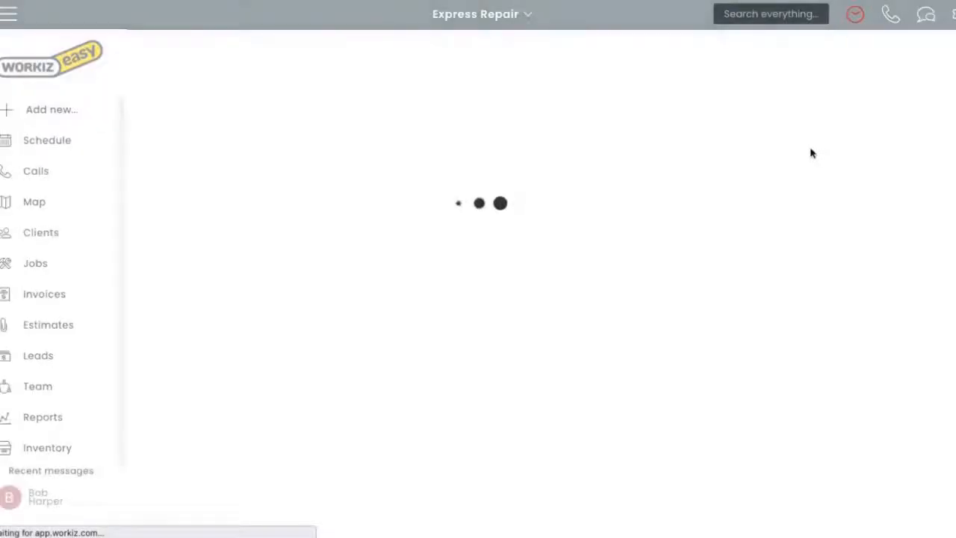
scroll(529, 284, "down", 2)
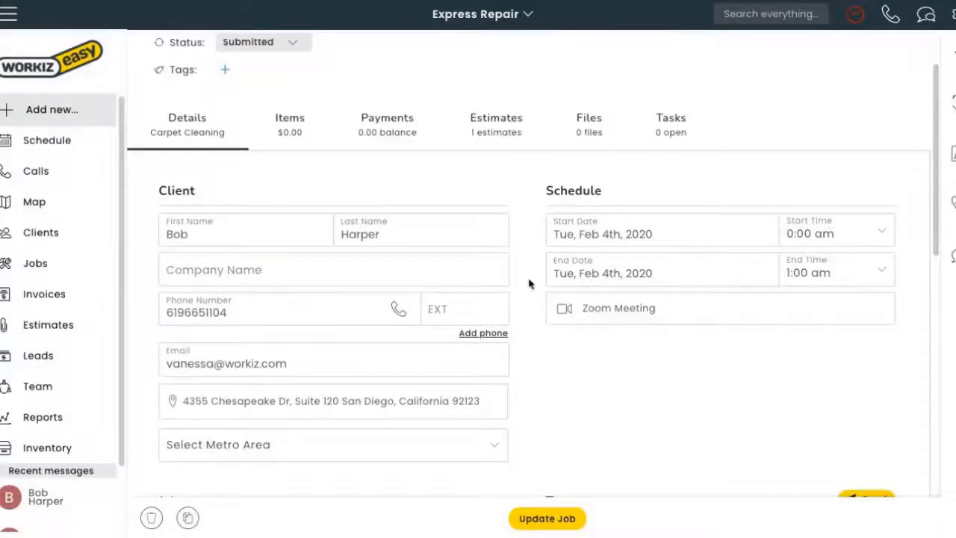
scroll(529, 283, "down", 7)
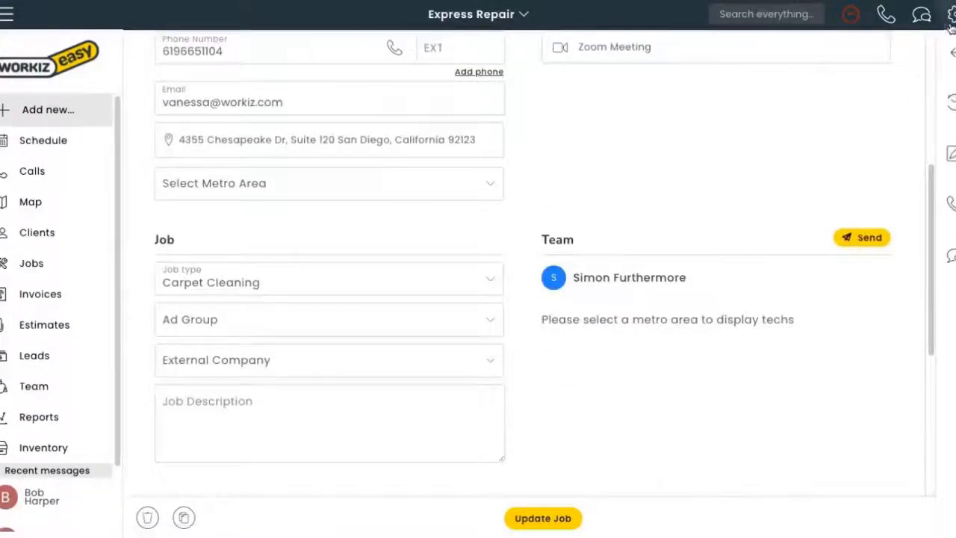
Go to the document templates in the account settings and open the Estimate template for editing.
left_click(950, 15)
left_click(900, 129)
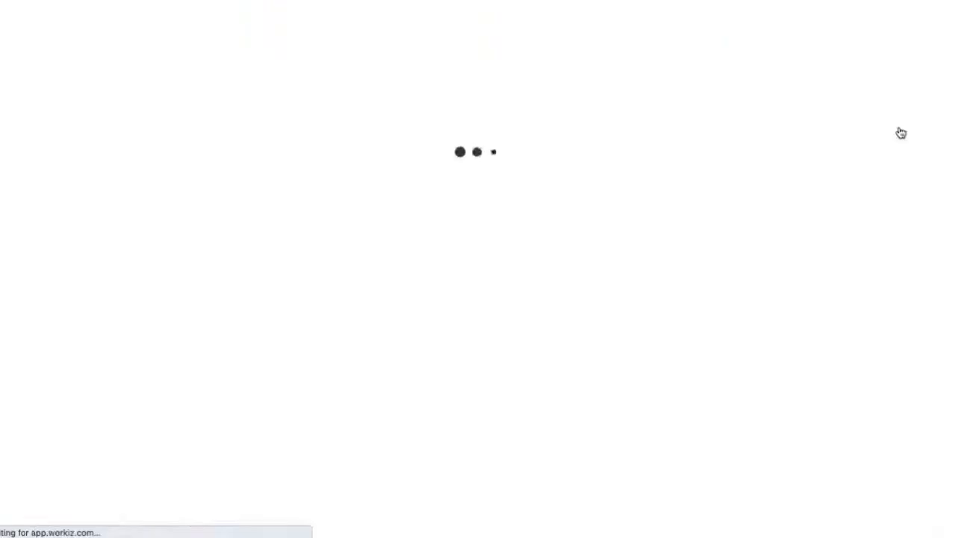
left_click(478, 136)
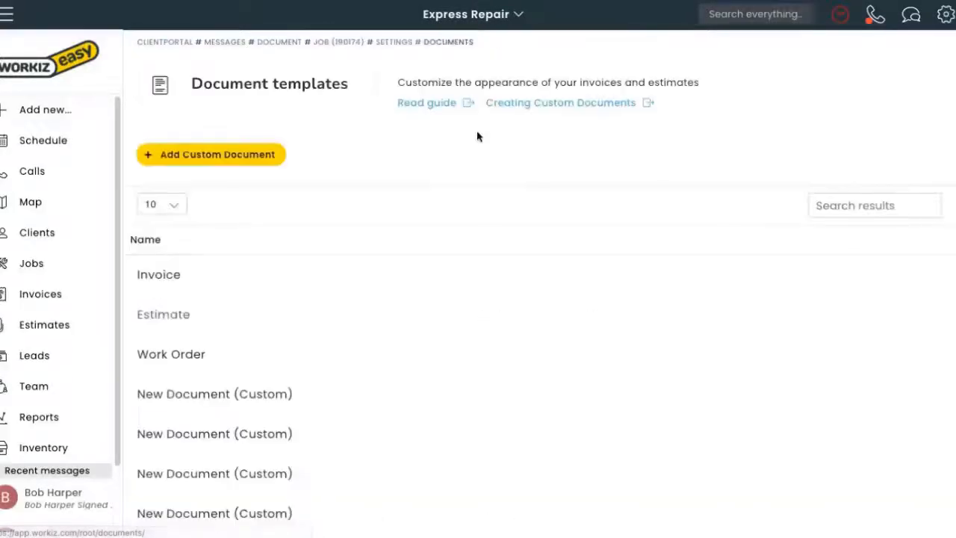
left_click(166, 315)
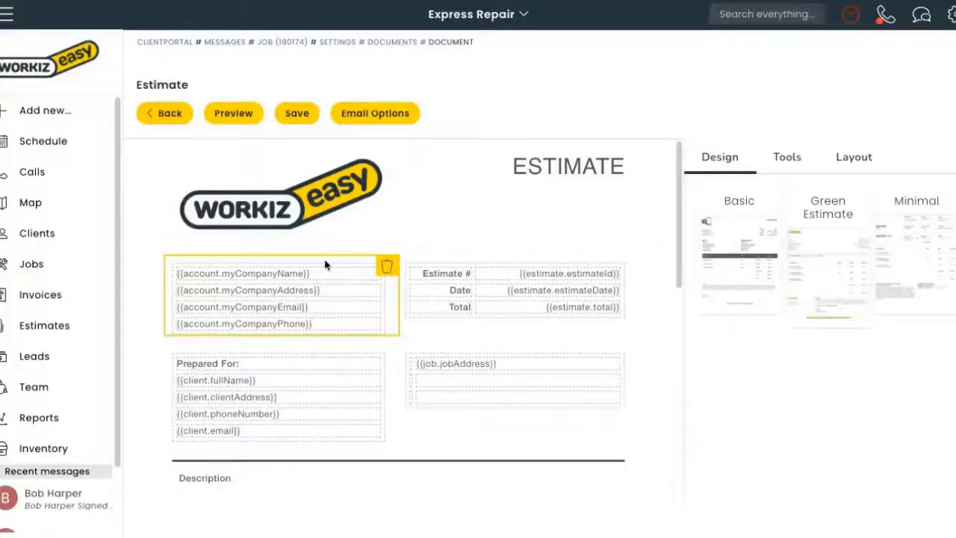
left_click(39, 111)
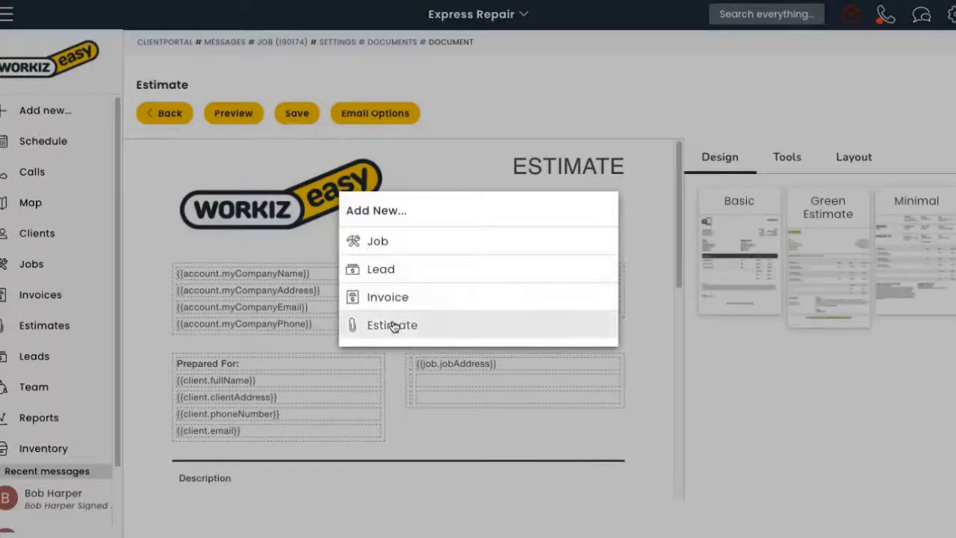
left_click(393, 325)
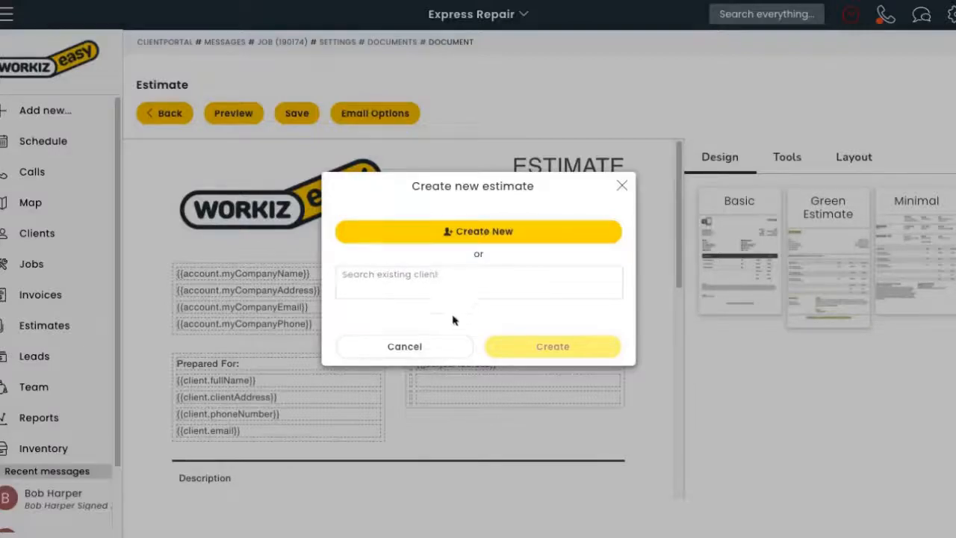
left_click(424, 348)
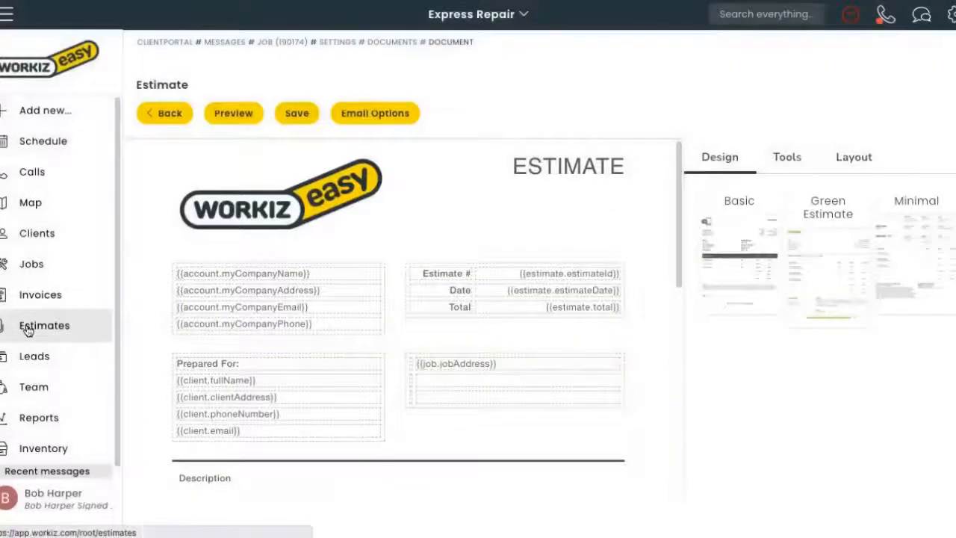
Go to the estimates list, select all the estimates shown on the page and export them.
left_click(26, 331)
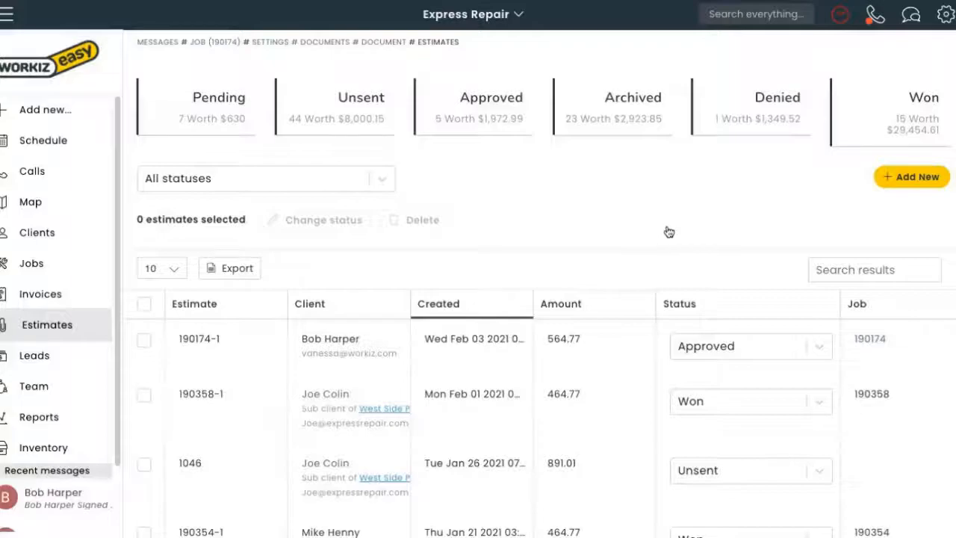
left_click(144, 303)
left_click(232, 269)
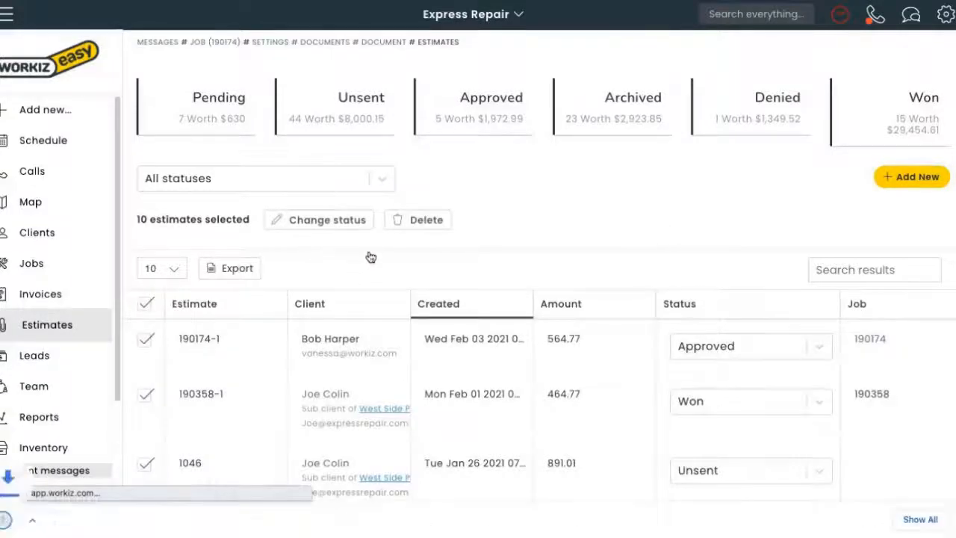
left_click(64, 519)
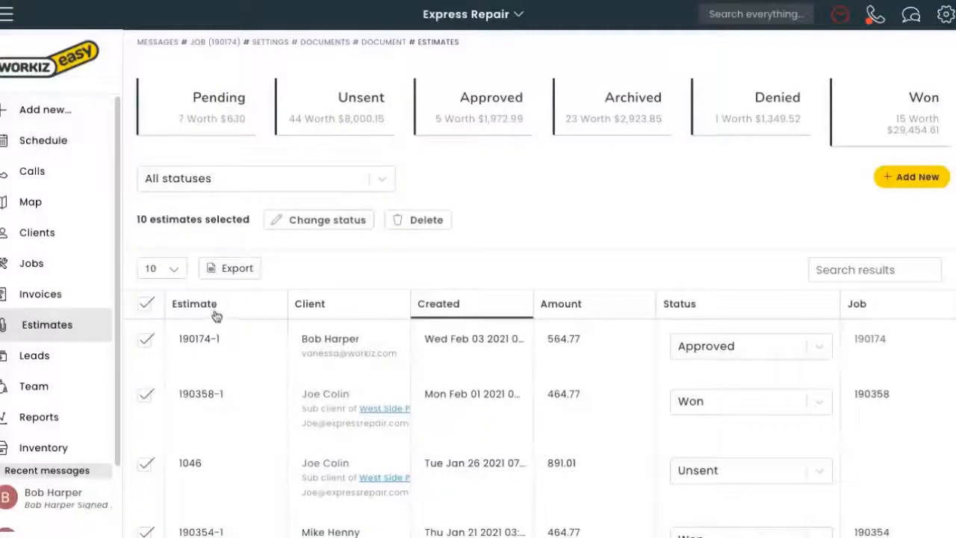
Change the status of the 891.01 estimate created on Jan 26 2021 to Approved.
scroll(219, 306, "down", 2)
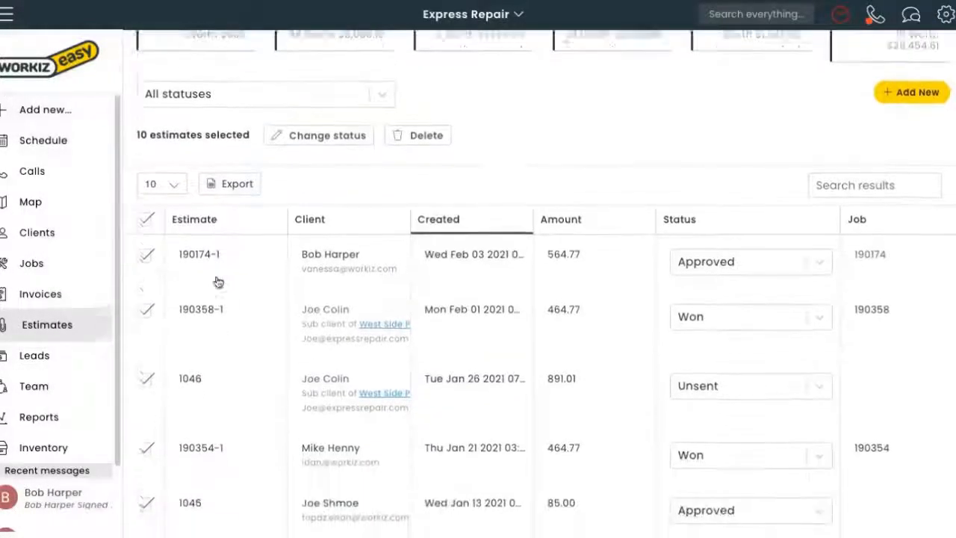
scroll(216, 295, "down", 1)
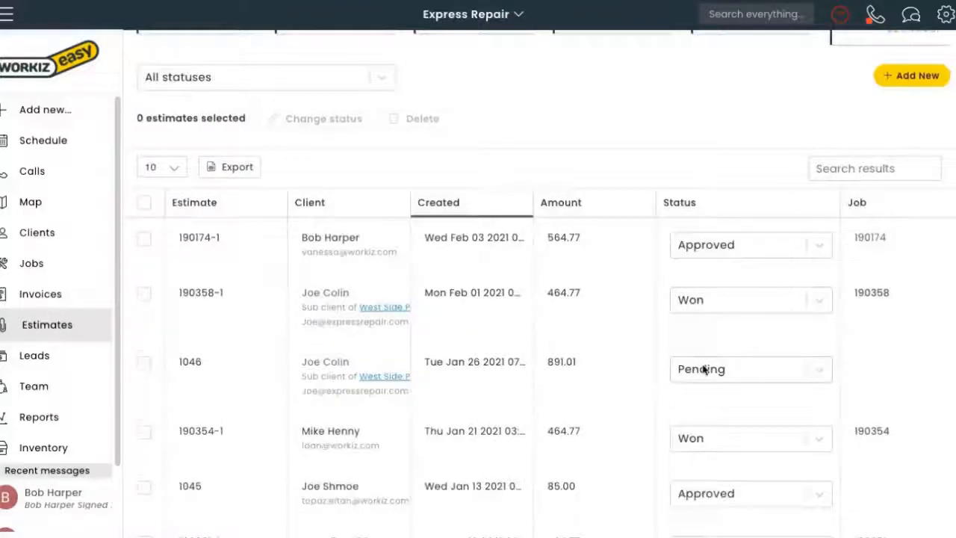
left_click(703, 366)
left_click(696, 455)
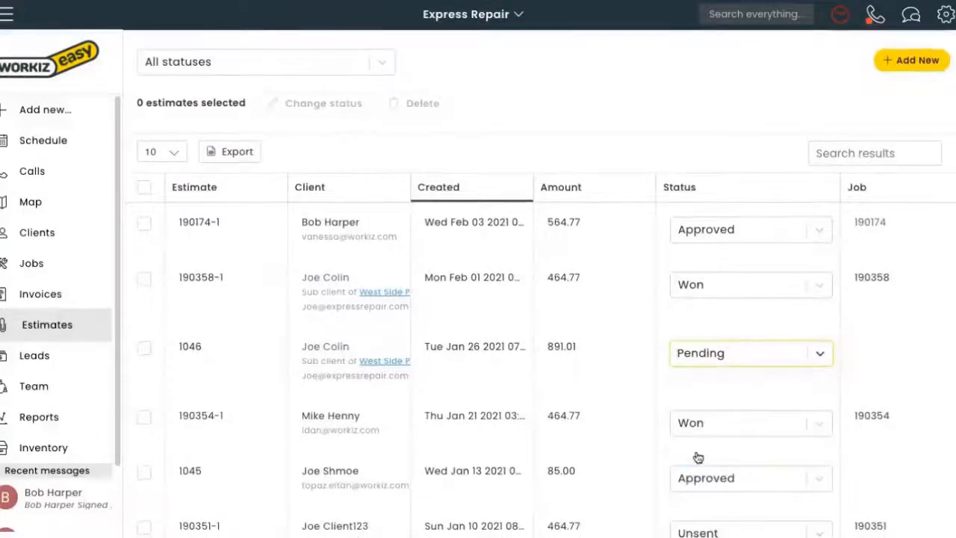
Search the estimates list by the client's first name.
left_click(833, 153)
type("Joe")
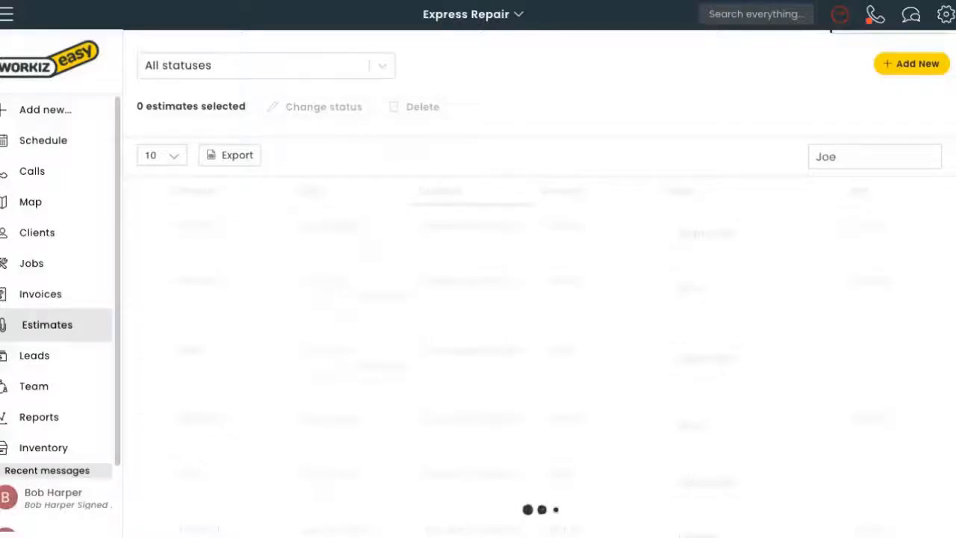
scroll(851, 179, "up", 3)
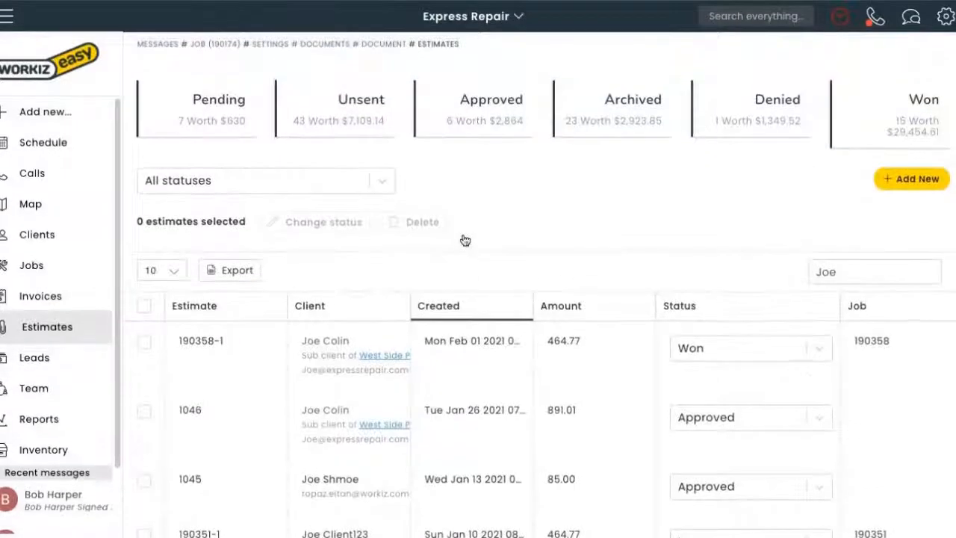